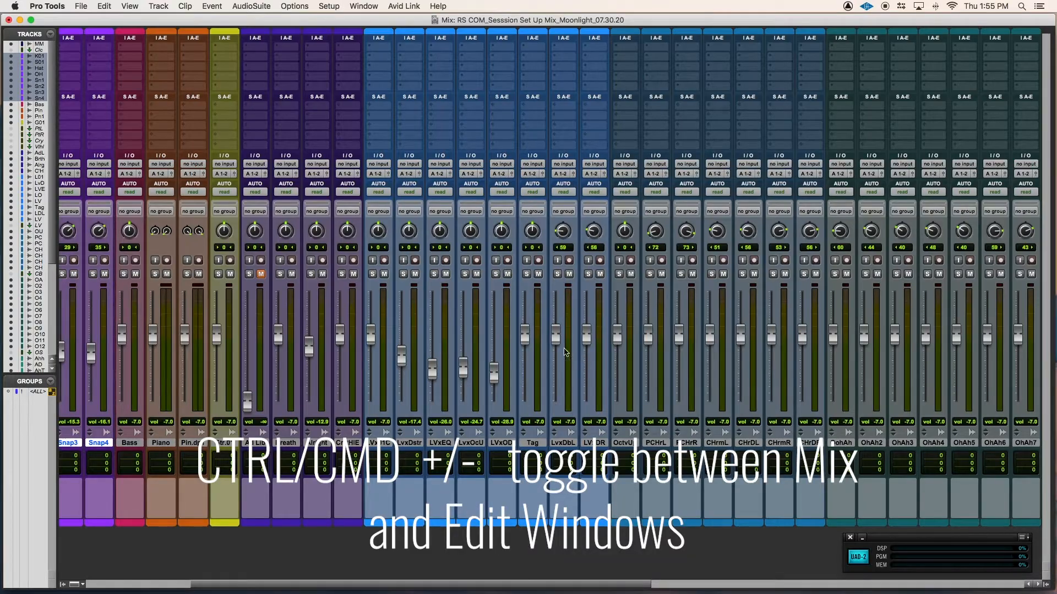
Look across the session's mixer channels and widen the track and group lists to show full track names.
{"action": "scroll", "coordinate": [613, 350], "scroll_direction": "right", "scroll_amount": 15}
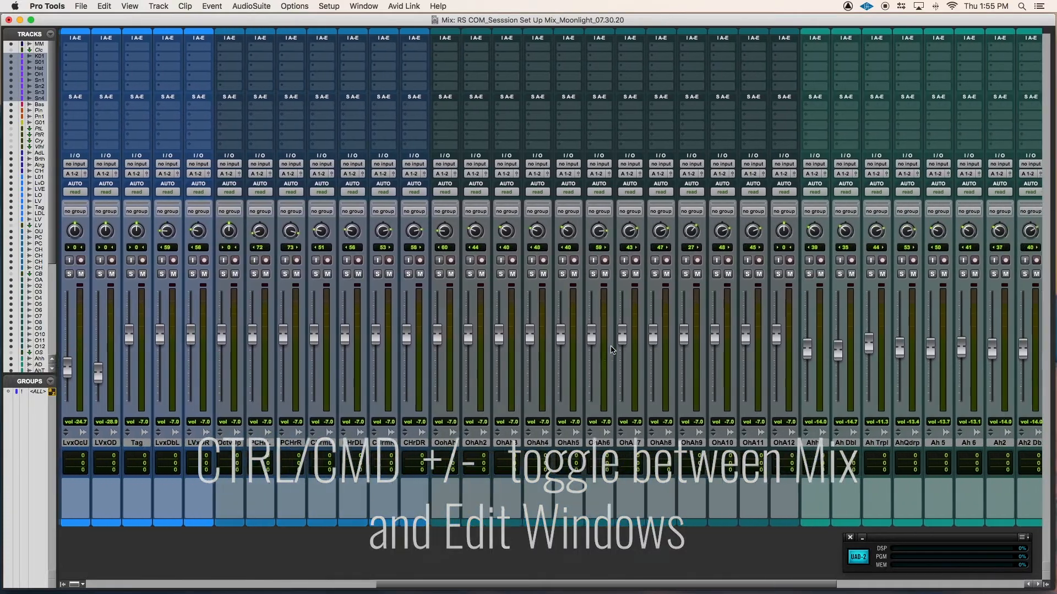
{"action": "scroll", "coordinate": [613, 349], "scroll_direction": "left", "scroll_amount": 15}
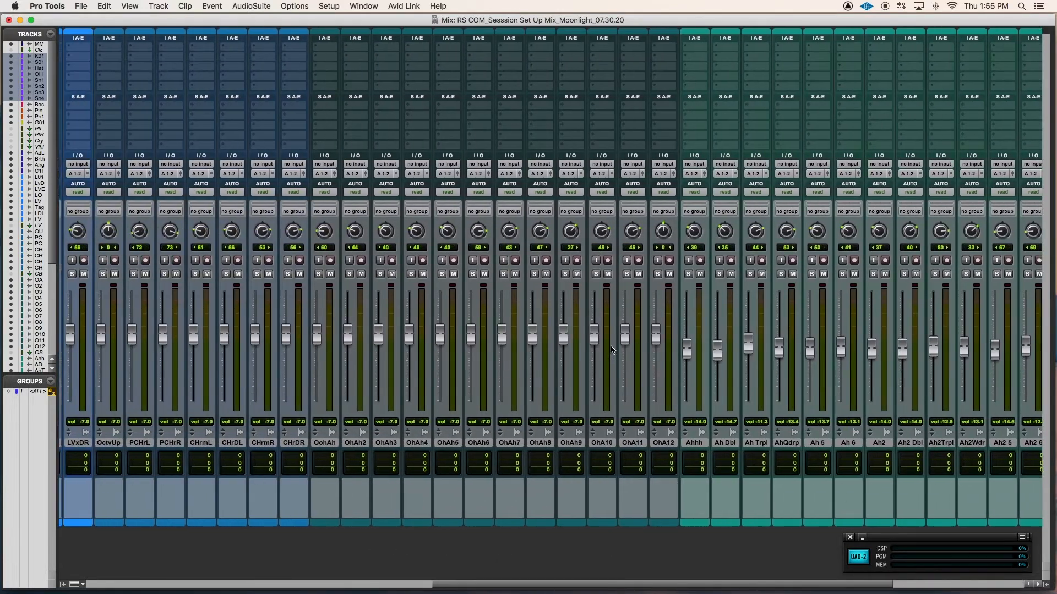
{"action": "scroll", "coordinate": [612, 350], "scroll_direction": "left", "scroll_amount": 10}
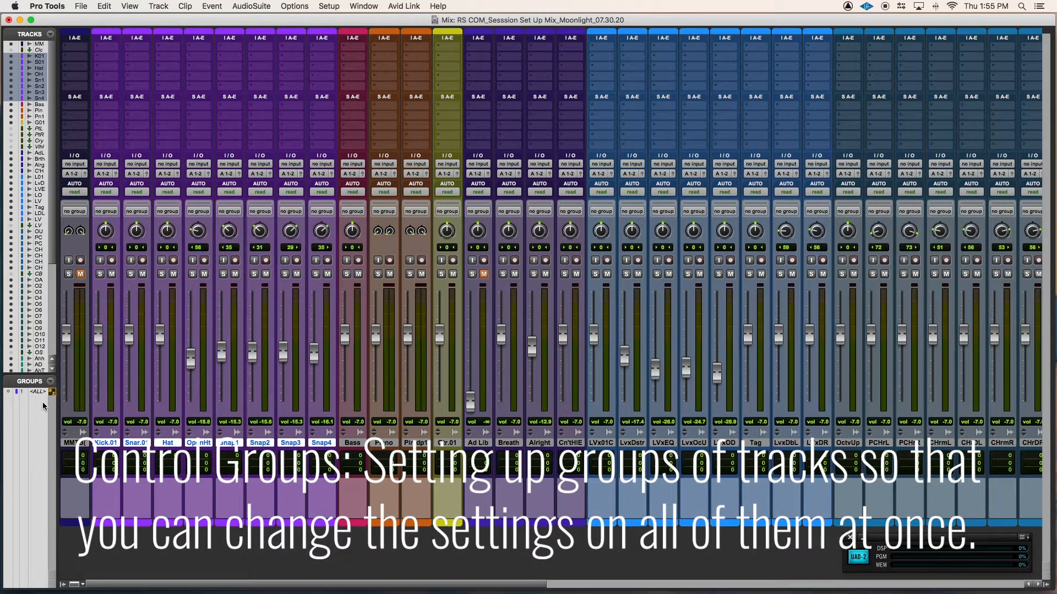
{"action": "left_click_drag", "start_coordinate": [58, 400], "coordinate": [87, 399]}
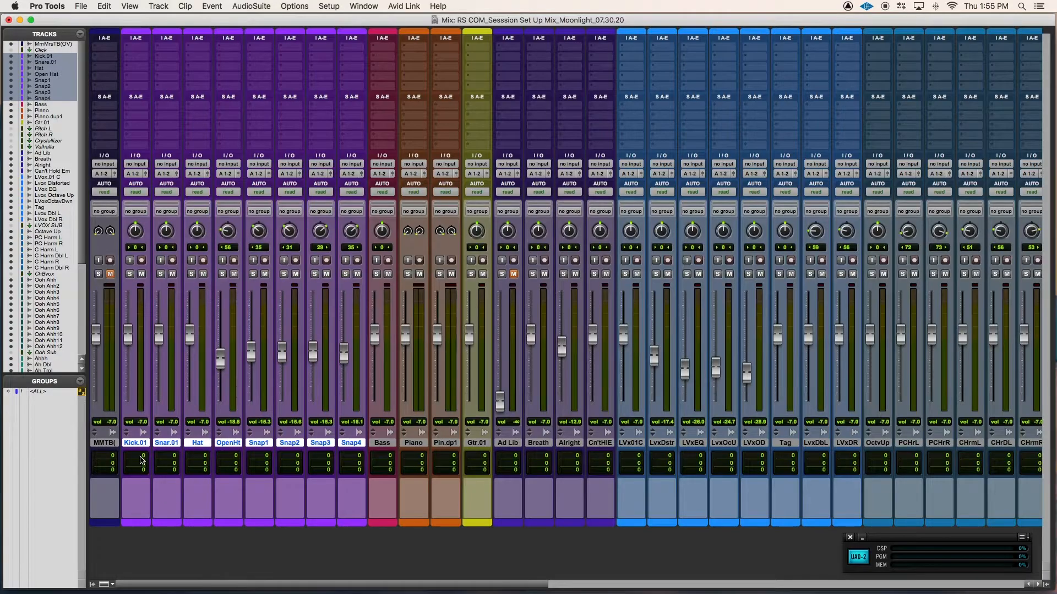
Start a new Mix/Edit group named Rhythm containing the tracks Kick.01 through Snap4.
{"action": "left_click", "coordinate": [109, 444]}
{"action": "left_click", "coordinate": [135, 444]}
{"action": "left_click", "coordinate": [169, 443]}
{"action": "left_click", "coordinate": [194, 443]}
{"action": "left_click", "coordinate": [139, 443]}
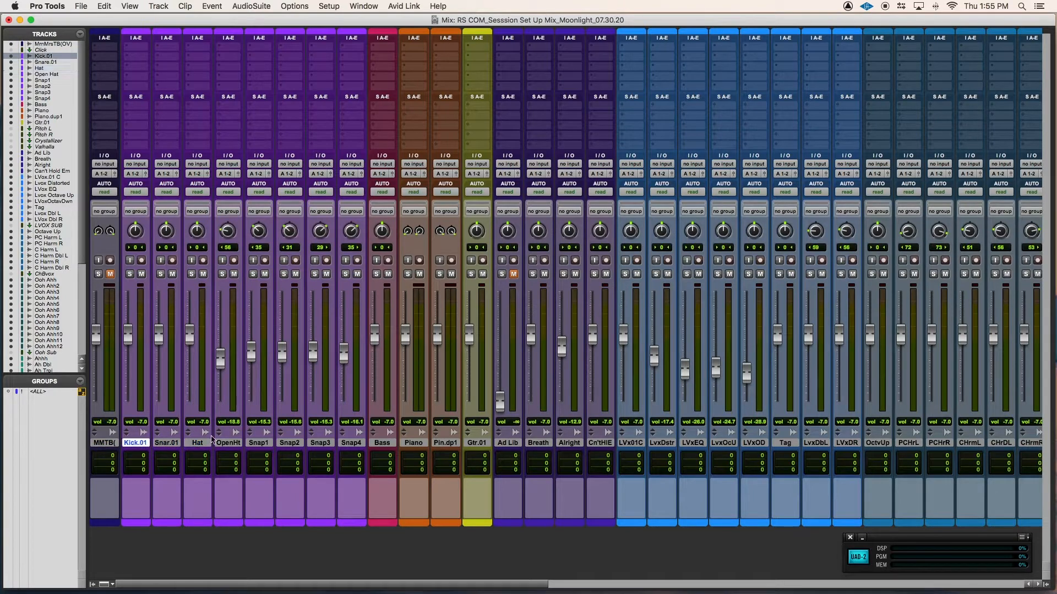
{"action": "left_click", "coordinate": [350, 444], "text": "shift"}
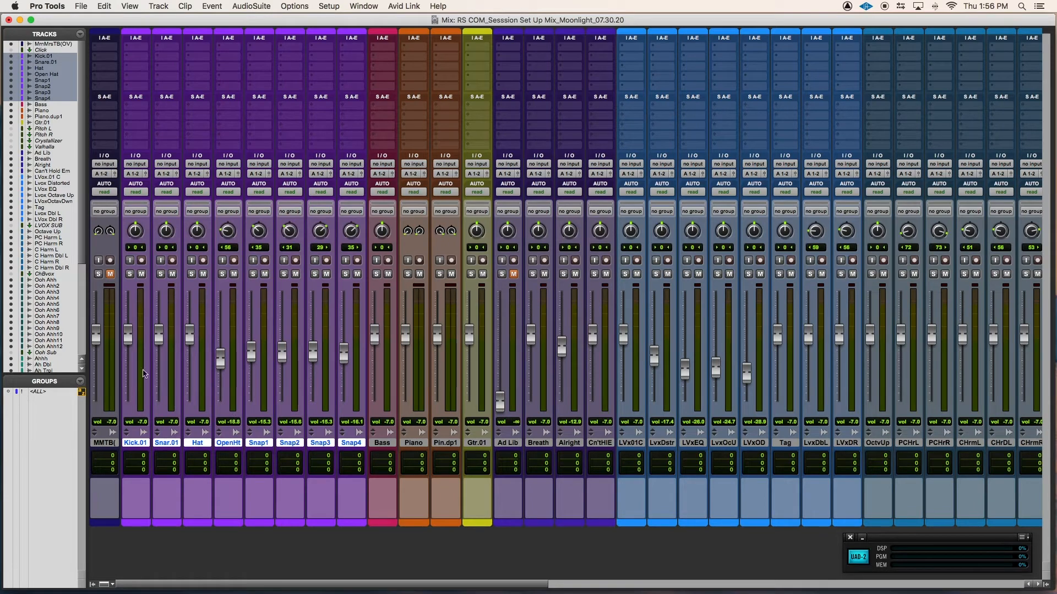
{"action": "left_click", "coordinate": [64, 383]}
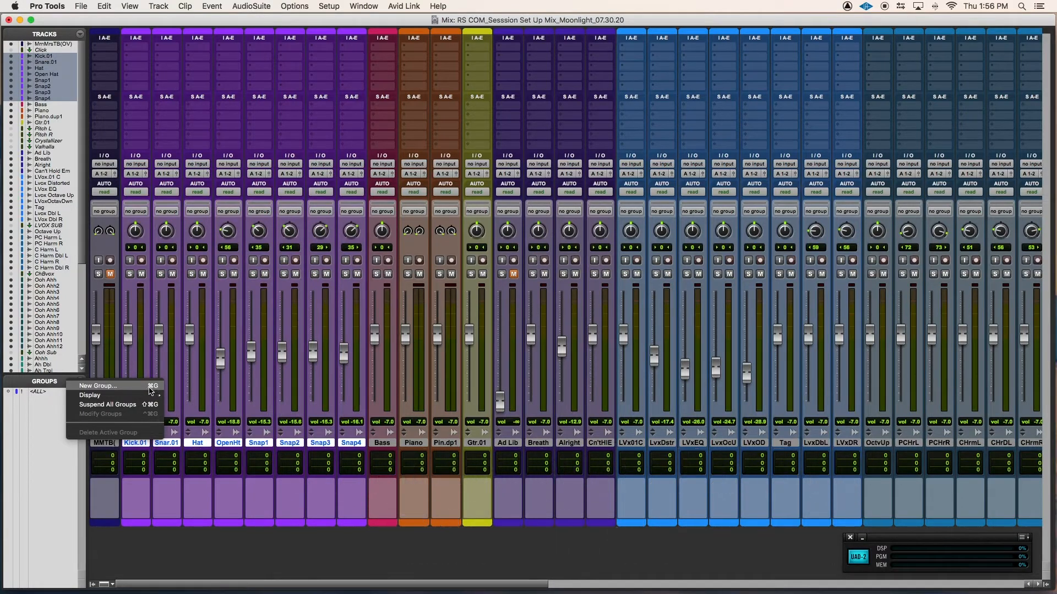
{"action": "left_click", "coordinate": [119, 386]}
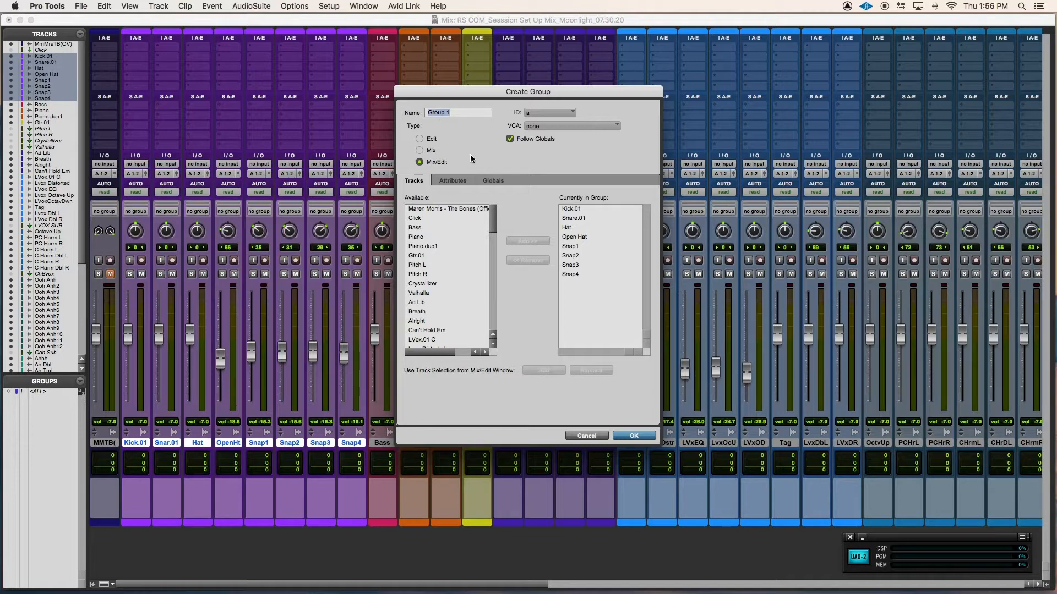
{"action": "type", "text": "Rhythm"}
Review the Rhythm group's global, attribute and track settings and create the group with Follow Globals enabled.
{"action": "left_click", "coordinate": [493, 182]}
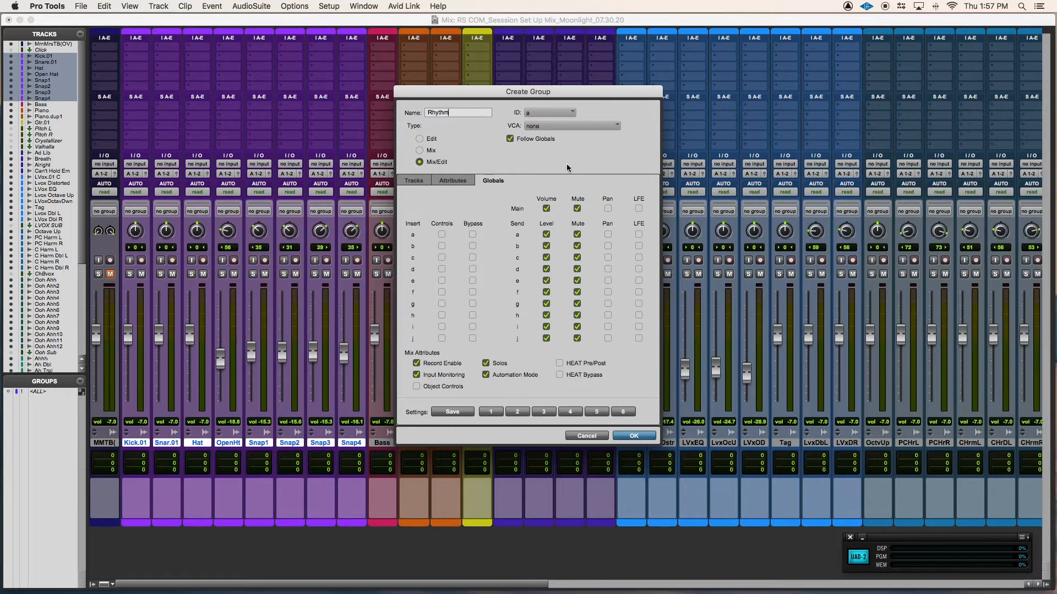
{"action": "left_click", "coordinate": [455, 181]}
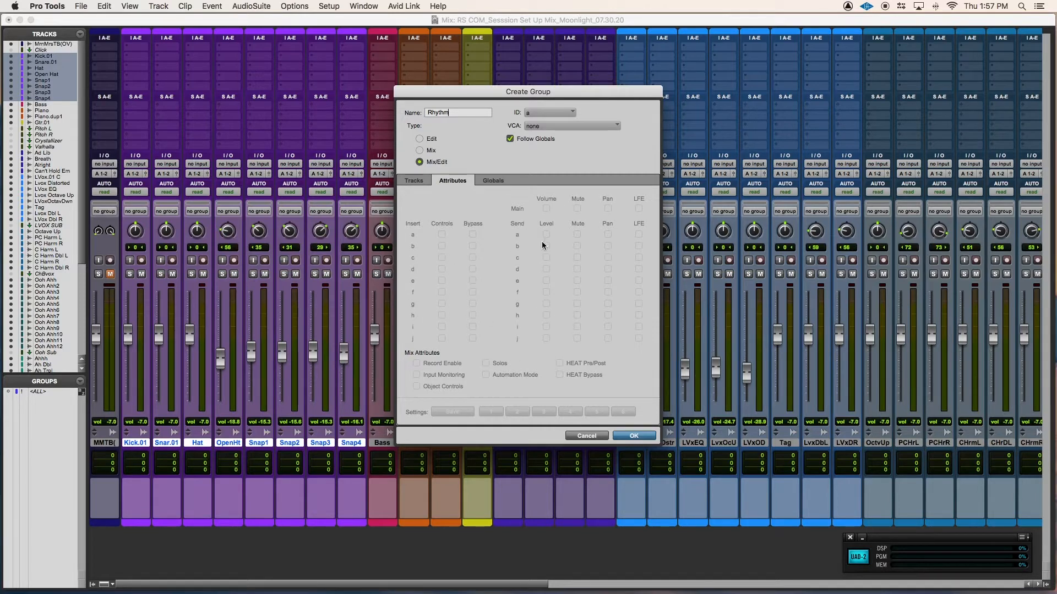
{"action": "left_click", "coordinate": [510, 138]}
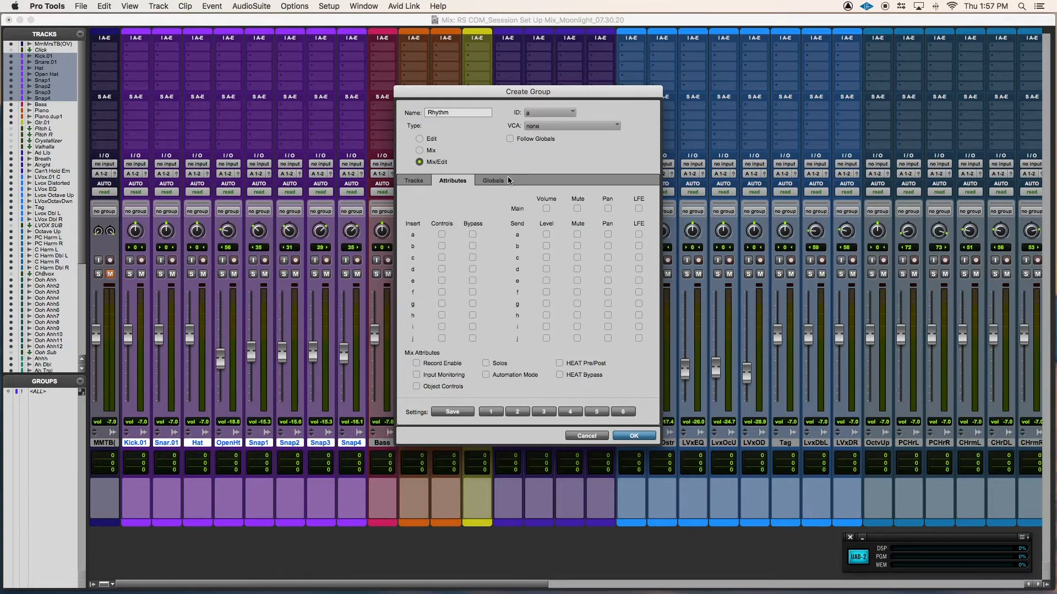
{"action": "left_click", "coordinate": [510, 139]}
{"action": "left_click", "coordinate": [493, 180]}
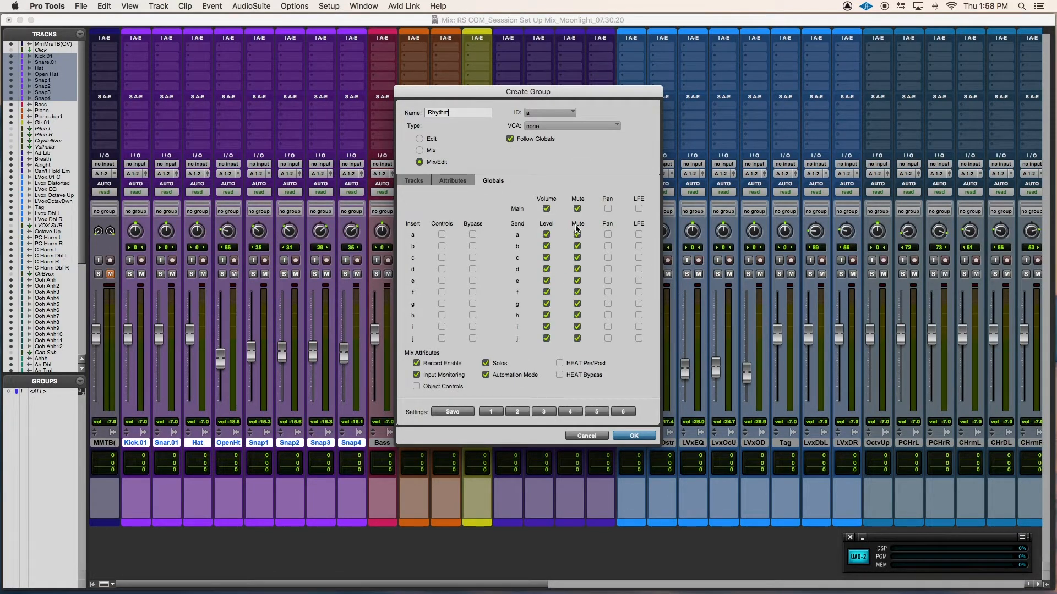
{"action": "left_click", "coordinate": [412, 181]}
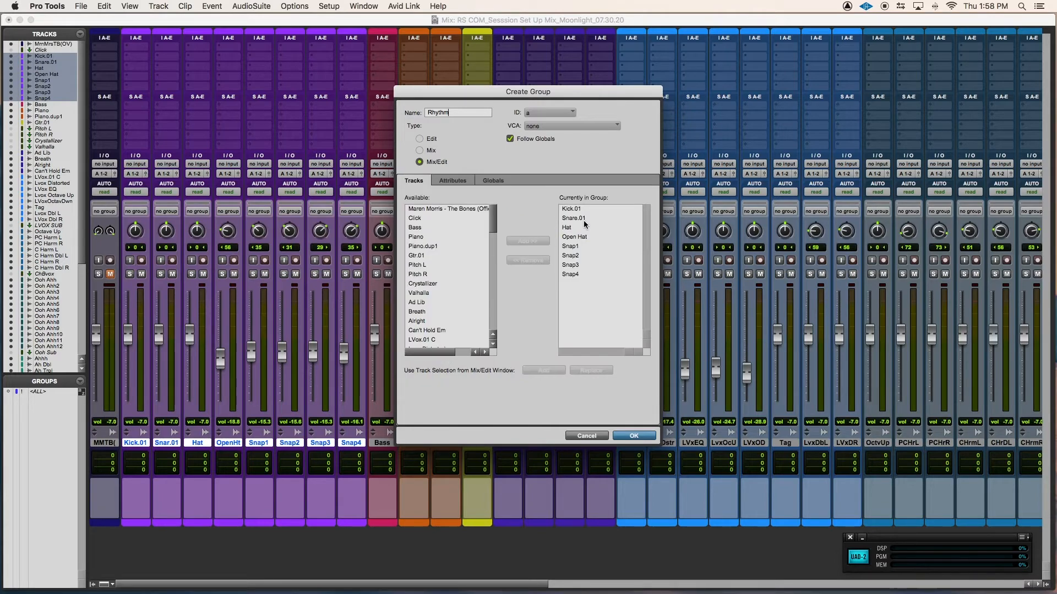
{"action": "left_click", "coordinate": [626, 436]}
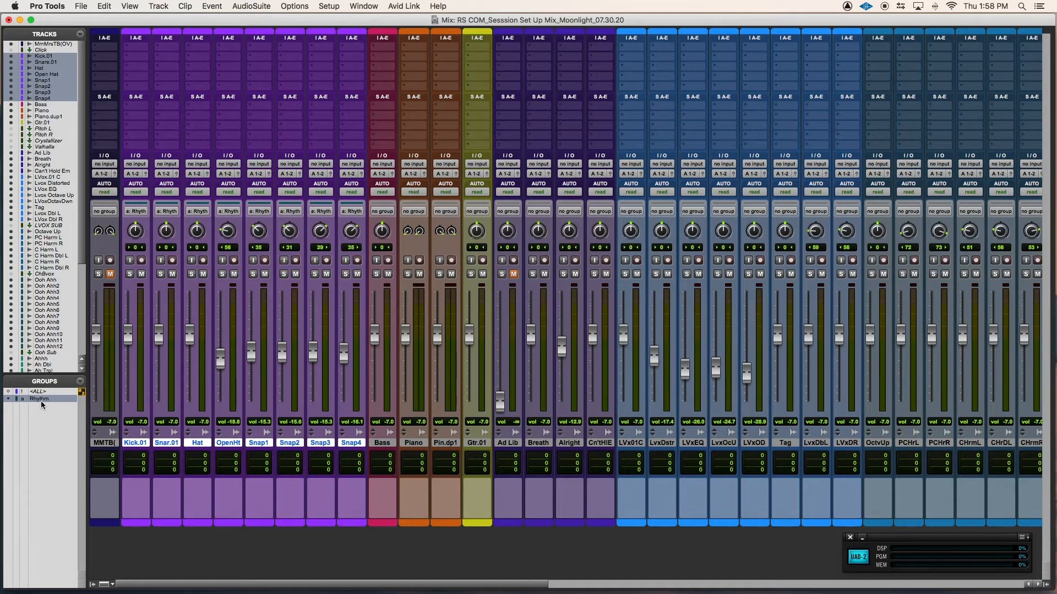
Lower only the Hat fader to about -11.5 with the Rhythm group off, and raise all its faders together with the group reactivated.
{"action": "left_click", "coordinate": [41, 402]}
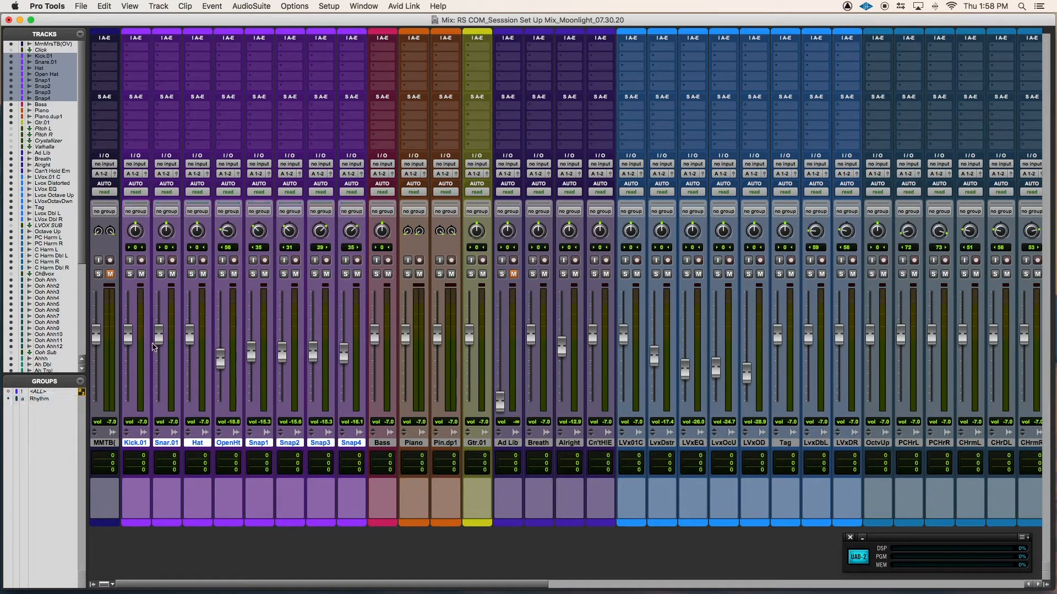
{"action": "mouse_move", "coordinate": [189, 339]}
{"action": "left_mouse_down"}
{"action": "mouse_move", "coordinate": [189, 328]}
{"action": "mouse_move", "coordinate": [192, 349]}
{"action": "left_mouse_up"}
{"action": "left_click", "coordinate": [40, 399]}
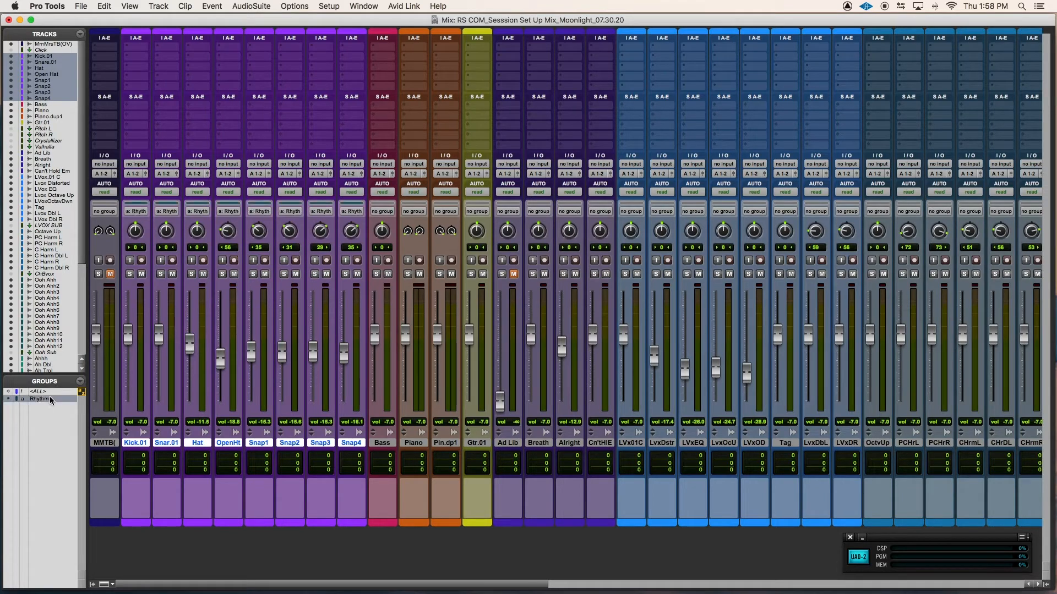
{"action": "left_click_drag", "start_coordinate": [189, 342], "coordinate": [189, 336]}
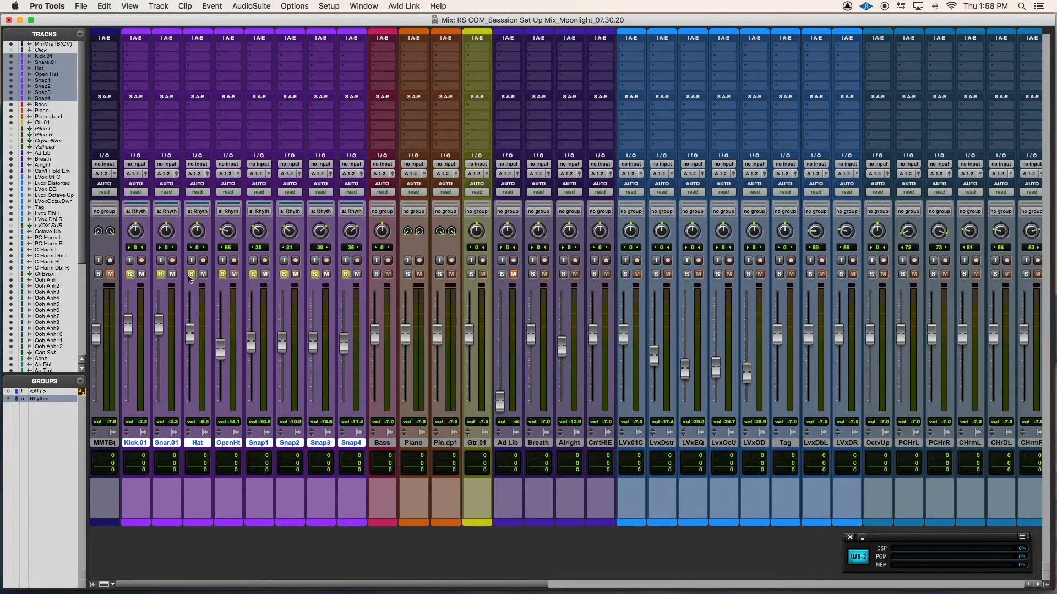
Start a new Mix/Edit group named Piano containing the tracks Piano and Piano.dup1.
{"action": "left_click", "coordinate": [382, 444]}
{"action": "left_click", "coordinate": [413, 443]}
{"action": "left_click", "coordinate": [445, 443], "text": "shift"}
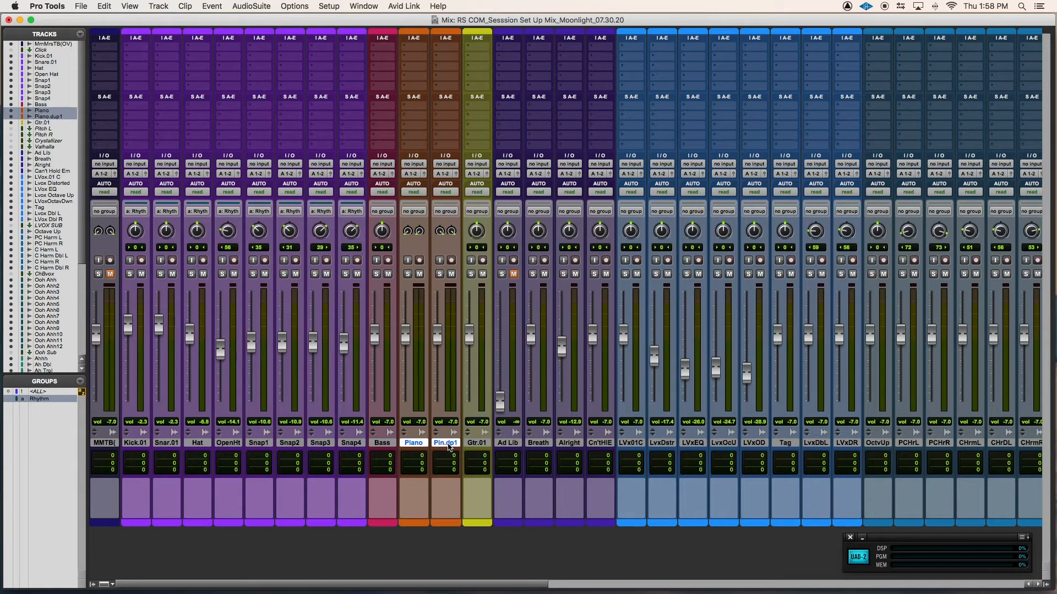
{"action": "left_click", "coordinate": [59, 384]}
{"action": "left_click", "coordinate": [94, 385]}
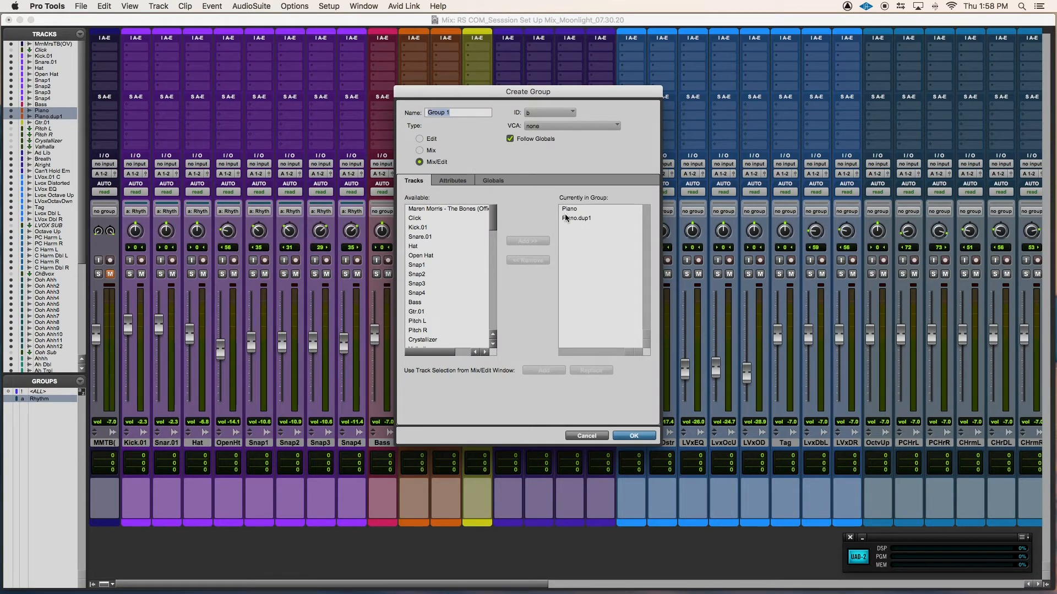
{"action": "type", "text": "Piano"}
Review the Piano group's global, attribute and track settings and create the group with Follow Globals enabled.
{"action": "left_click", "coordinate": [489, 180]}
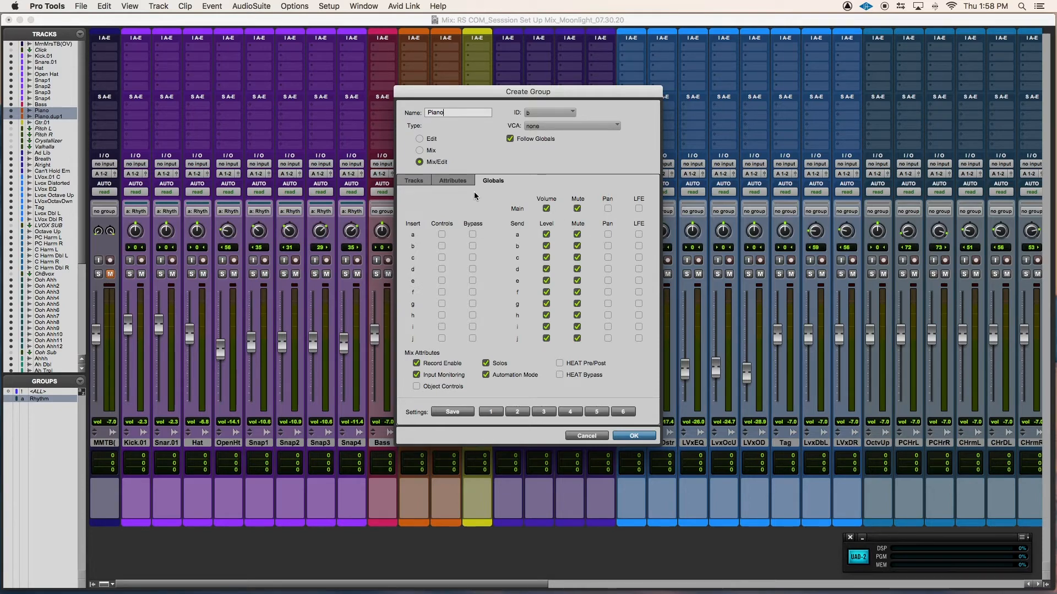
{"action": "left_click", "coordinate": [452, 180]}
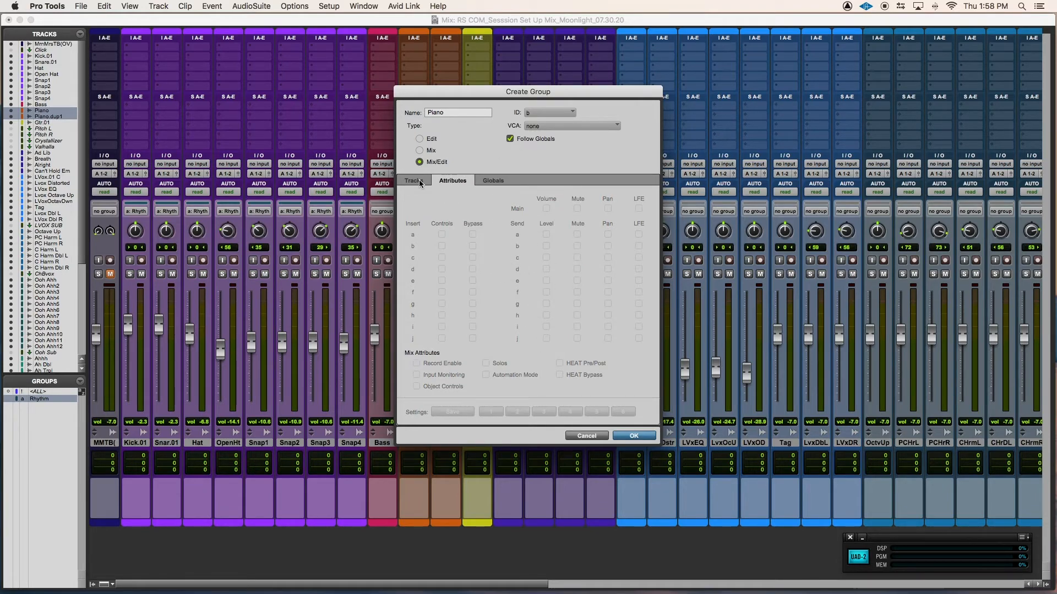
{"action": "left_click", "coordinate": [418, 180]}
{"action": "left_click", "coordinate": [468, 180]}
{"action": "left_click", "coordinate": [426, 181]}
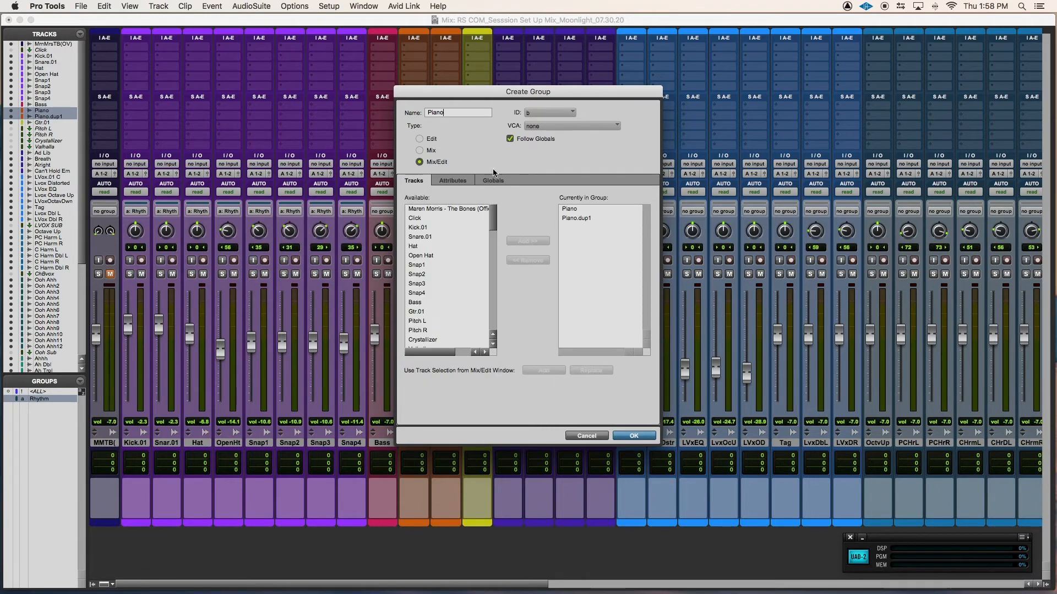
{"action": "left_click", "coordinate": [634, 436]}
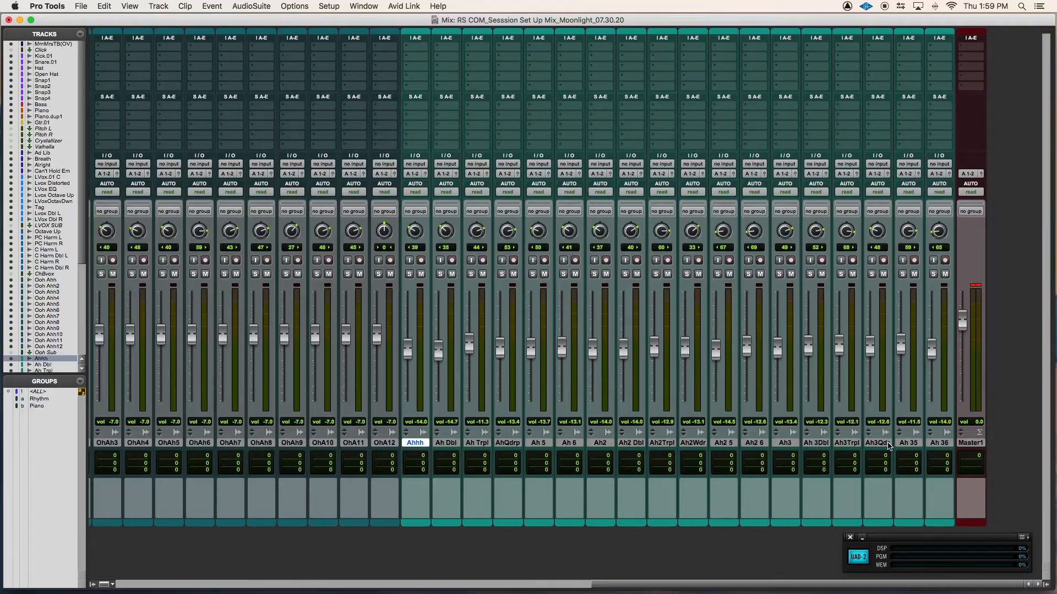
Select the backing vocal tracks from Ahhh through Ah 36.
{"action": "left_click", "coordinate": [928, 444], "text": "shift"}
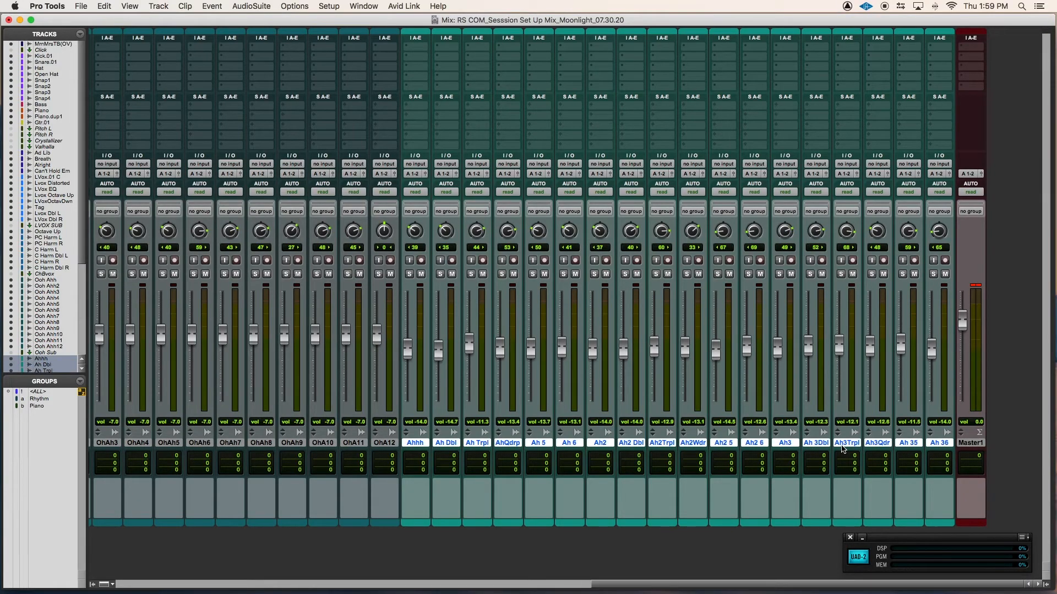